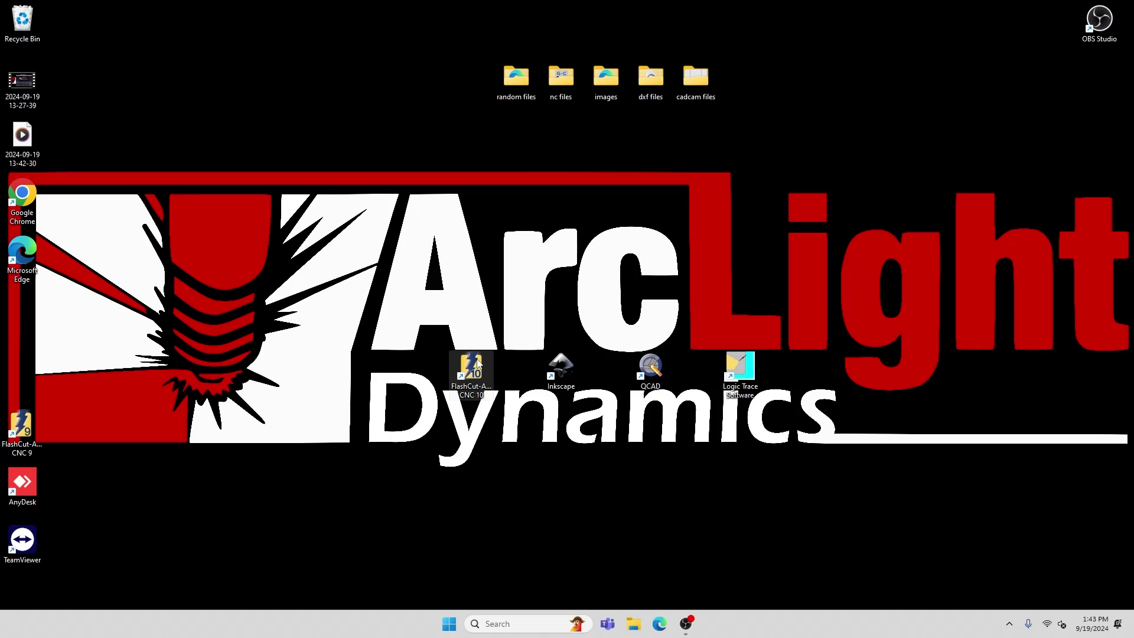
Launch FlashCut CNC 10, accept the demo licence, connect the controller, and return to CAD
{"action": "double_click", "coordinate": [474, 370]}
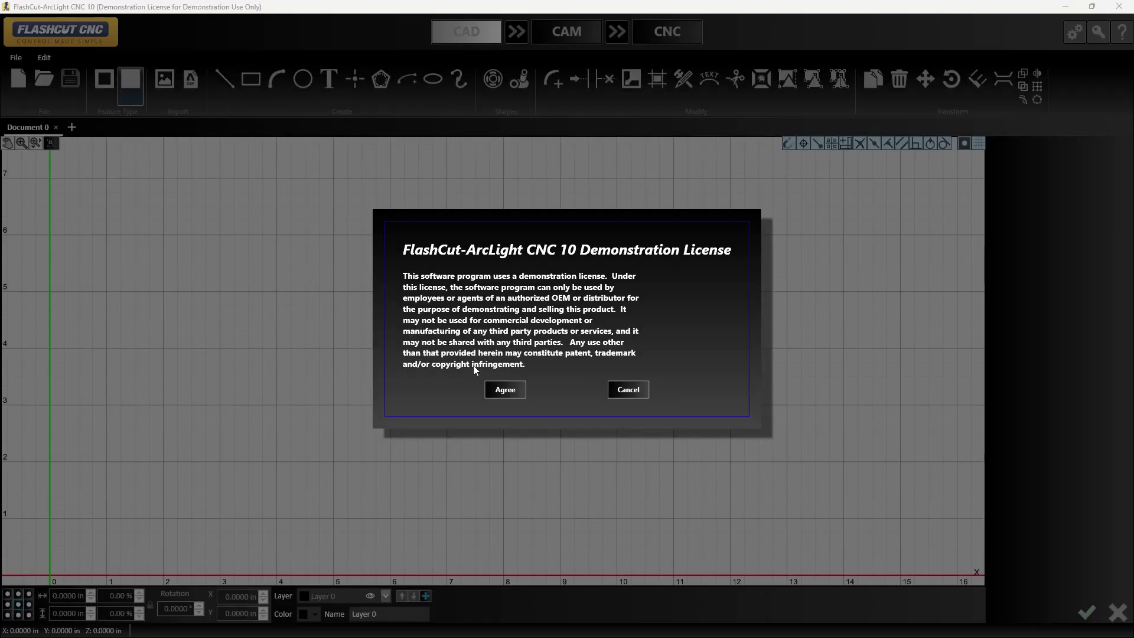
{"action": "left_click", "coordinate": [511, 388]}
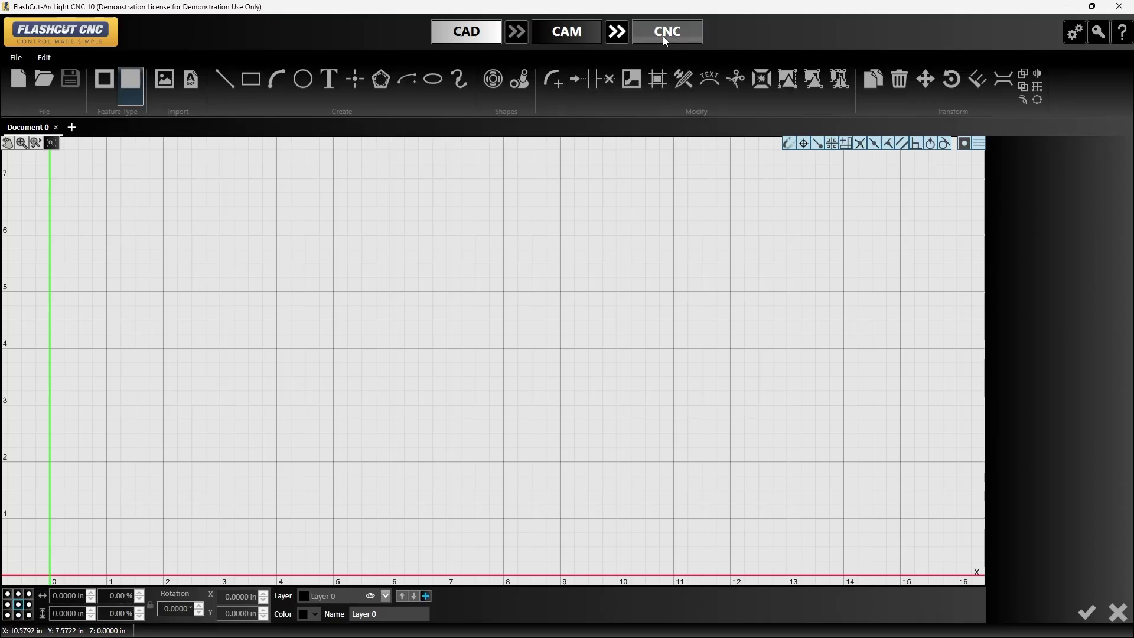
{"action": "left_click", "coordinate": [665, 38]}
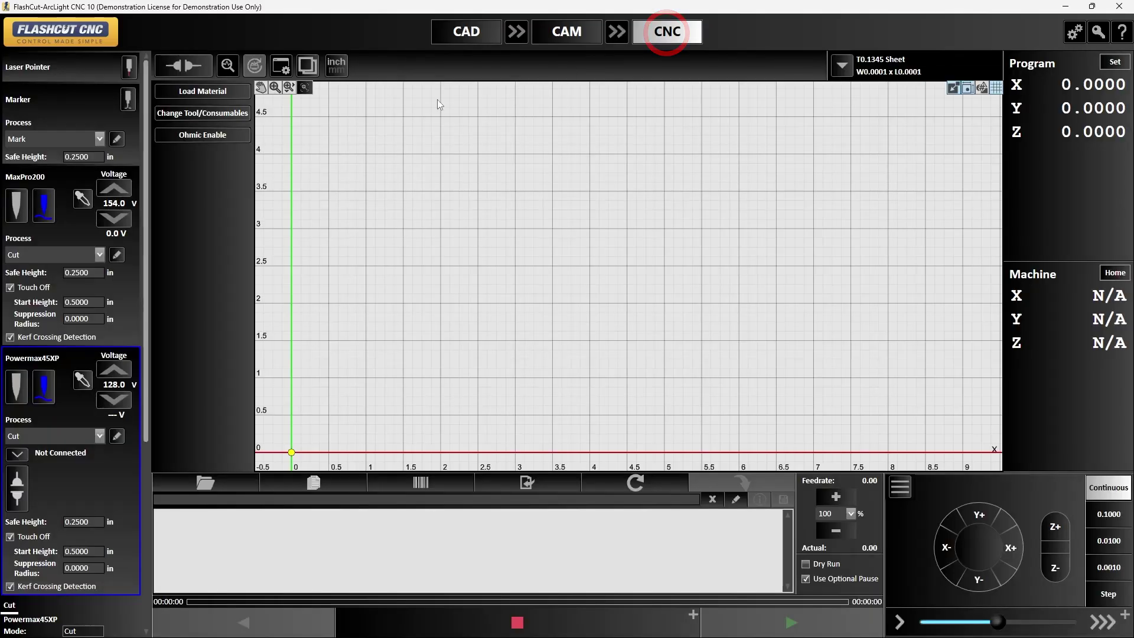
{"action": "left_click", "coordinate": [195, 66]}
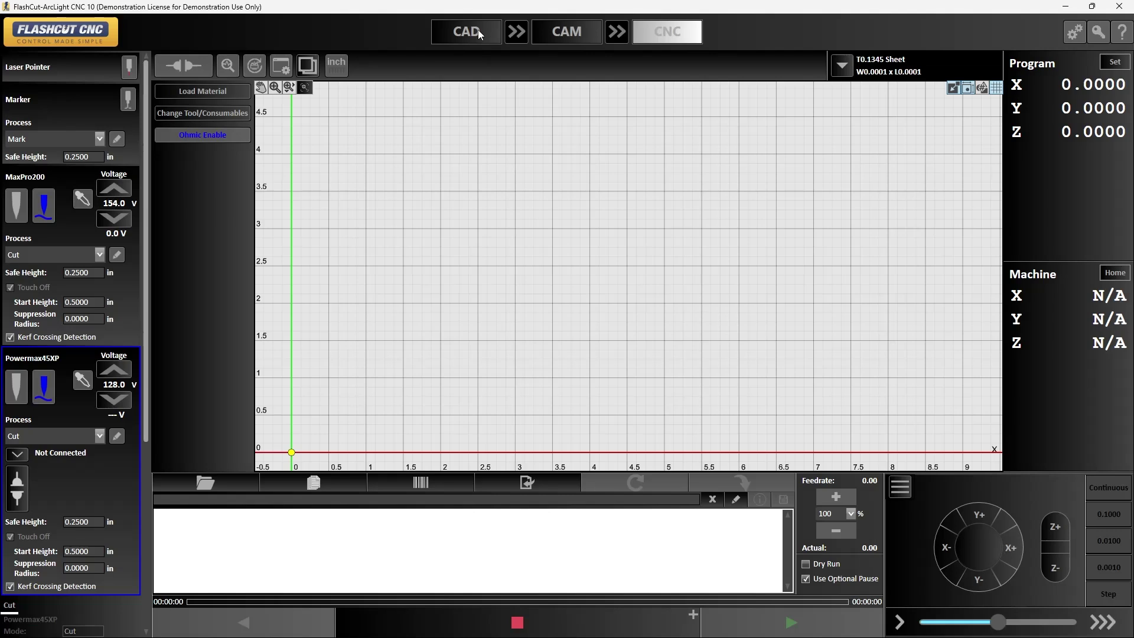
{"action": "left_click", "coordinate": [478, 30]}
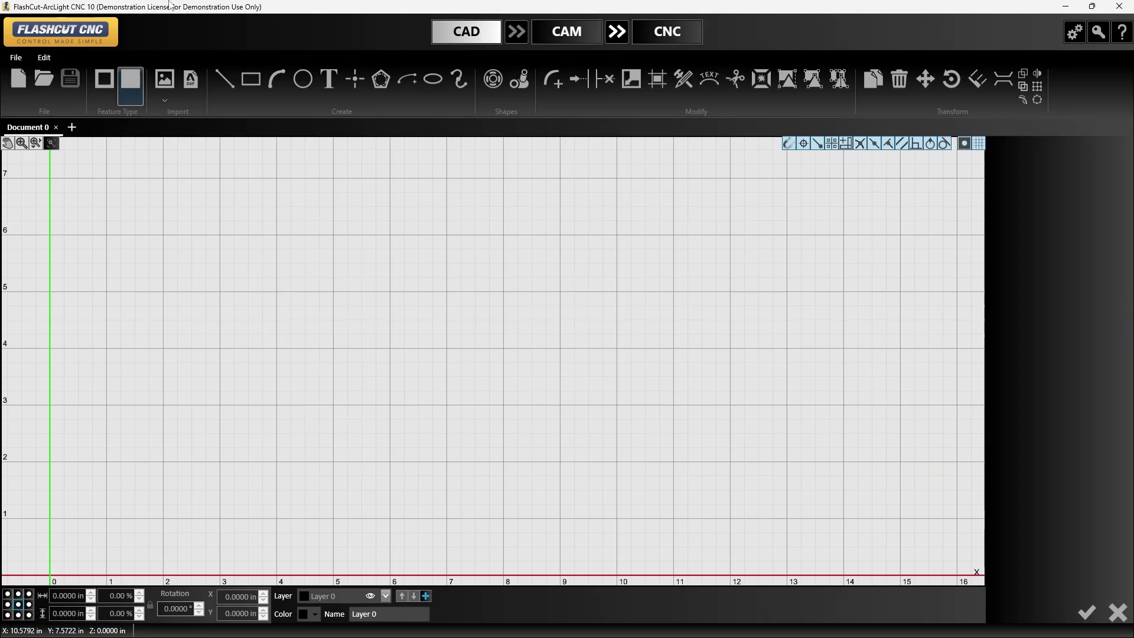
Draw a 1.5 in square from the origin 0,0 to 1.5,1.5
{"action": "left_click", "coordinate": [251, 79]}
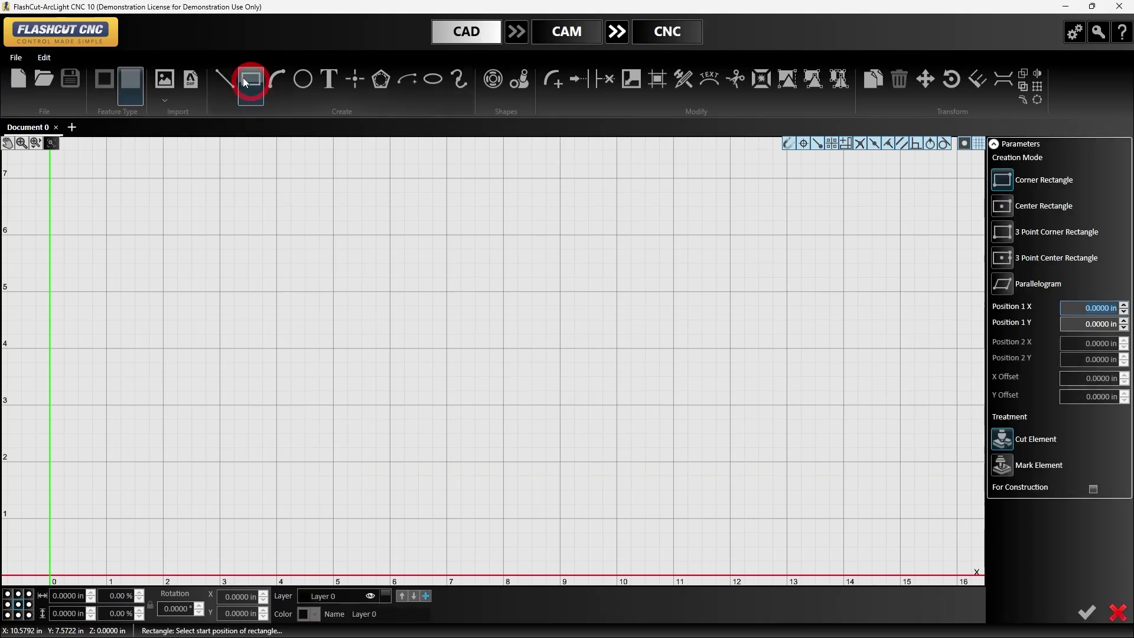
{"action": "left_click", "coordinate": [49, 576]}
{"action": "left_click", "coordinate": [136, 490]}
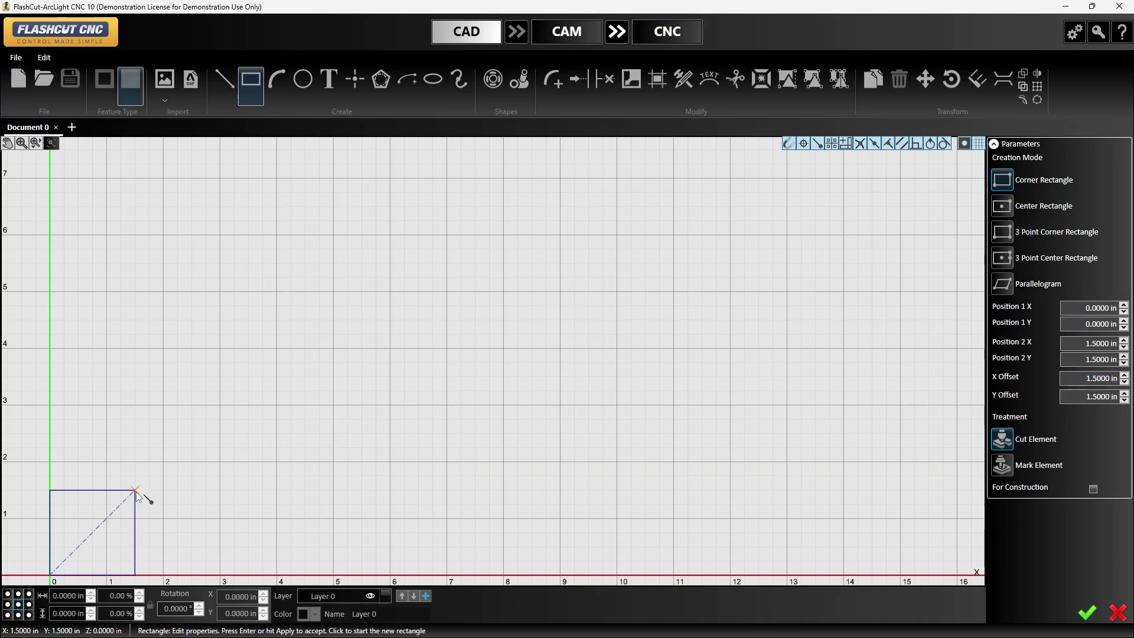
{"action": "key", "text": "Return"}
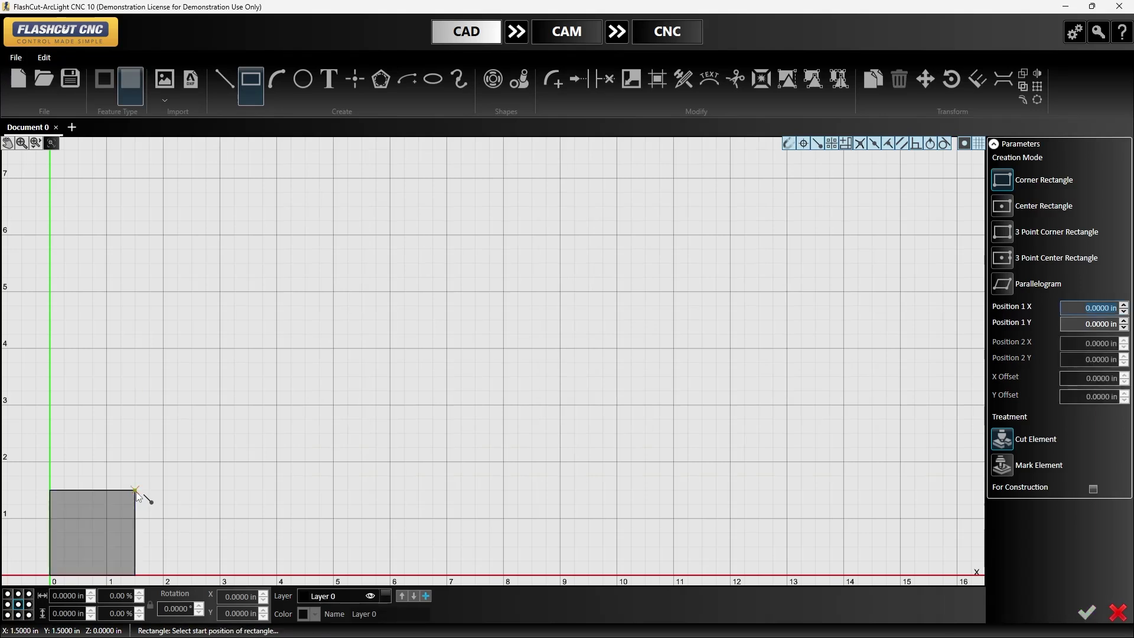
Cap the square with a semicircular arc centred at 0.75,1.5 from 180° to 0°
{"action": "left_click", "coordinate": [277, 78]}
{"action": "left_click", "coordinate": [94, 493]}
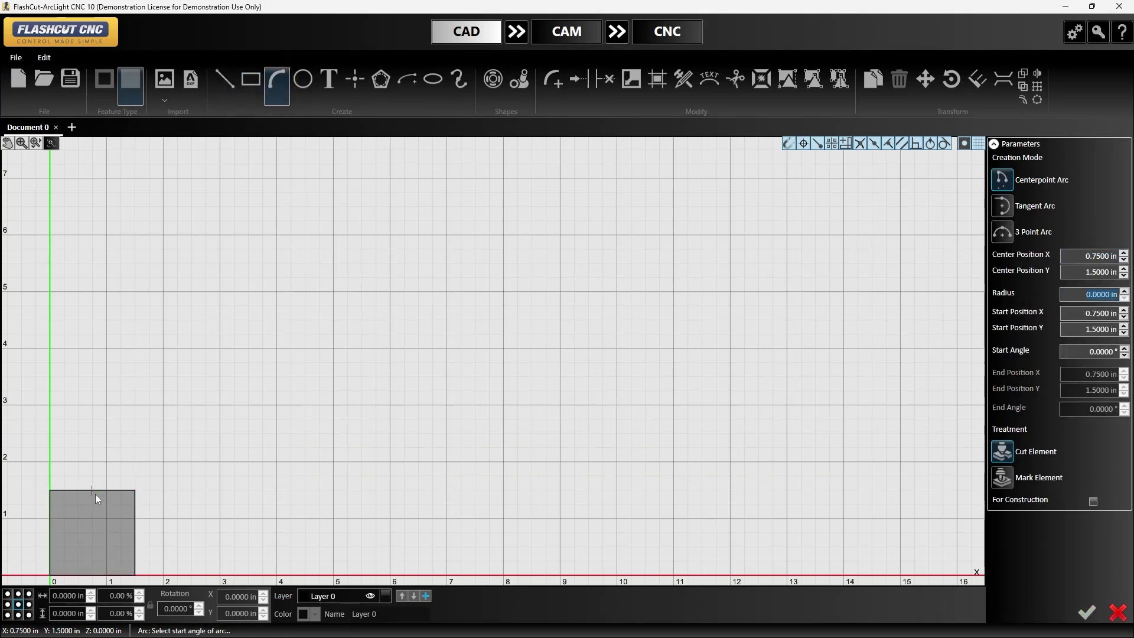
{"action": "left_click", "coordinate": [49, 490]}
{"action": "left_click", "coordinate": [128, 489]}
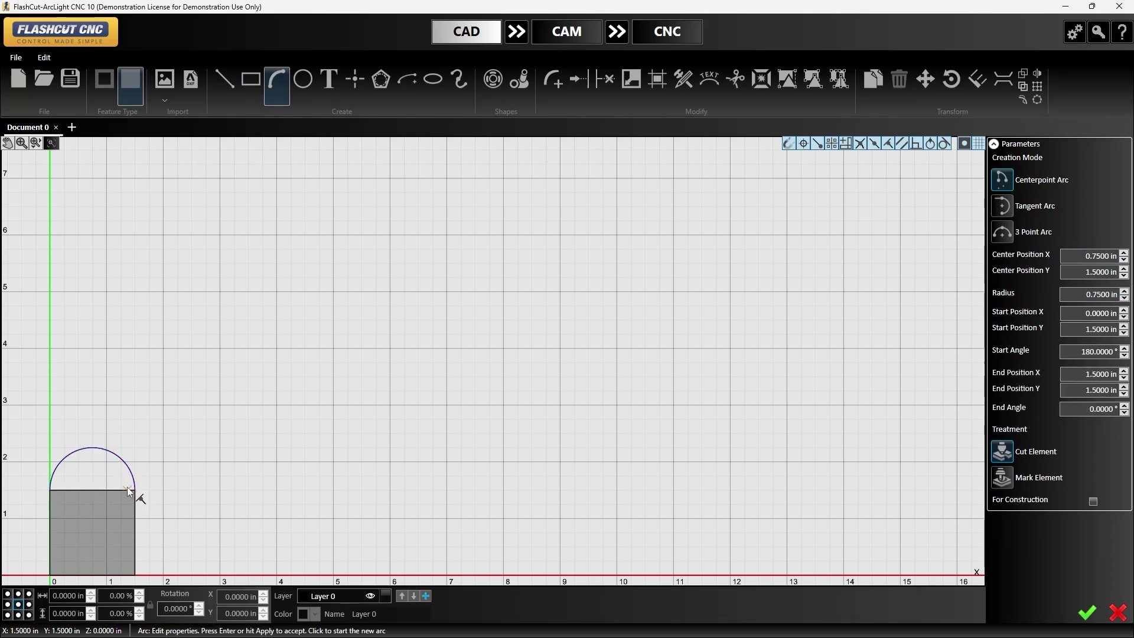
{"action": "key", "text": "Return"}
{"action": "left_click", "coordinate": [302, 78]}
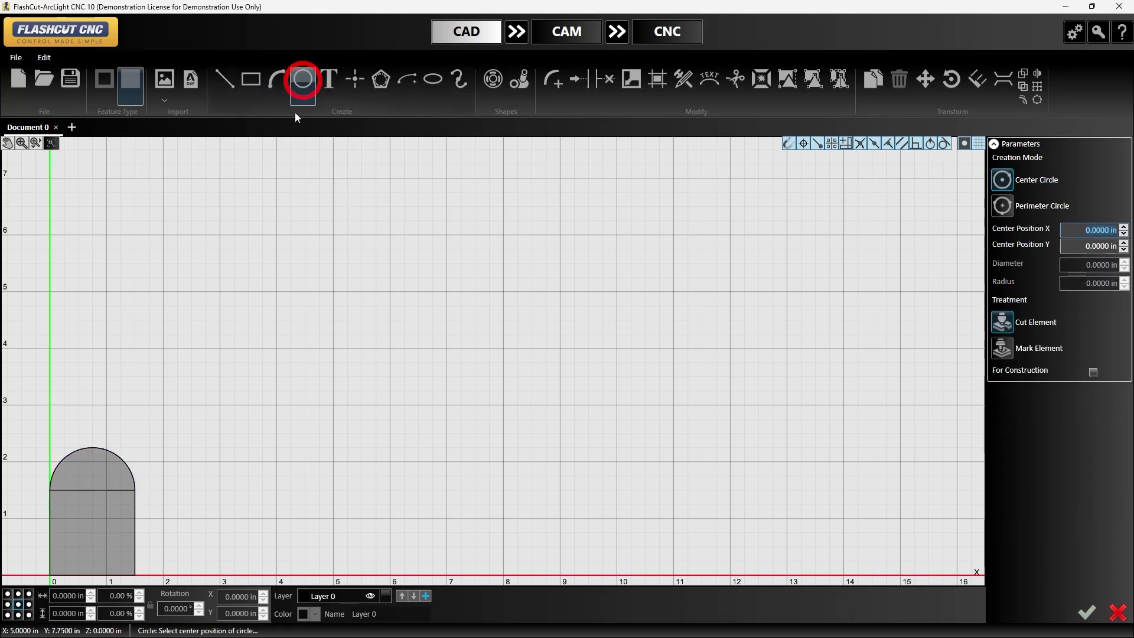
Add a 0.4 in diameter bolt hole centred at 0.75,1.5
{"action": "left_click", "coordinate": [92, 490]}
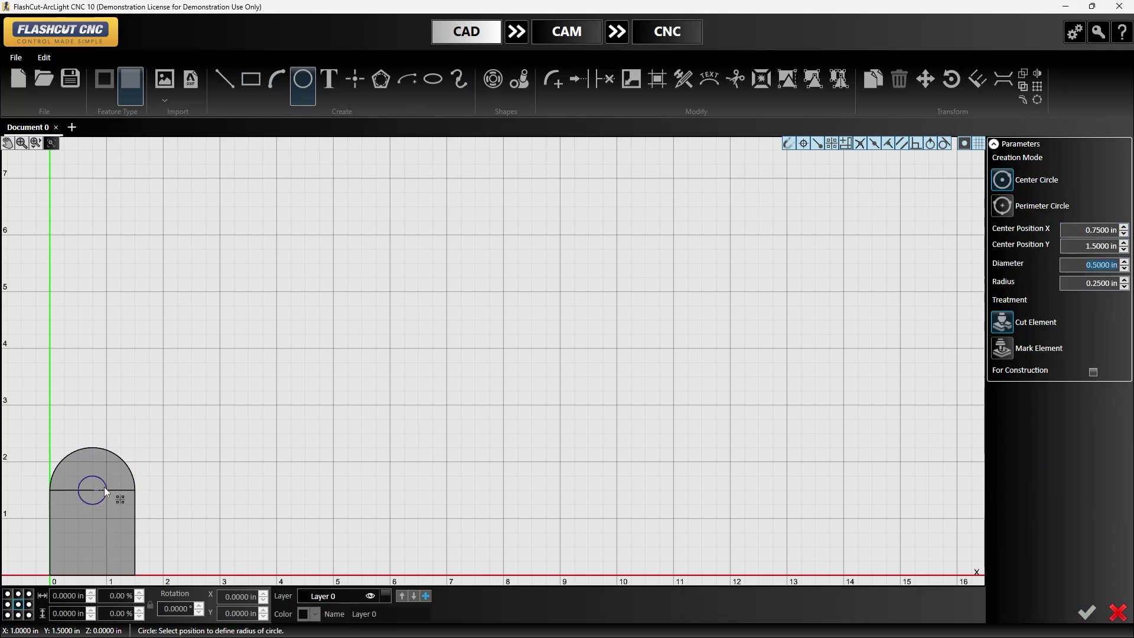
{"action": "left_click", "coordinate": [106, 492]}
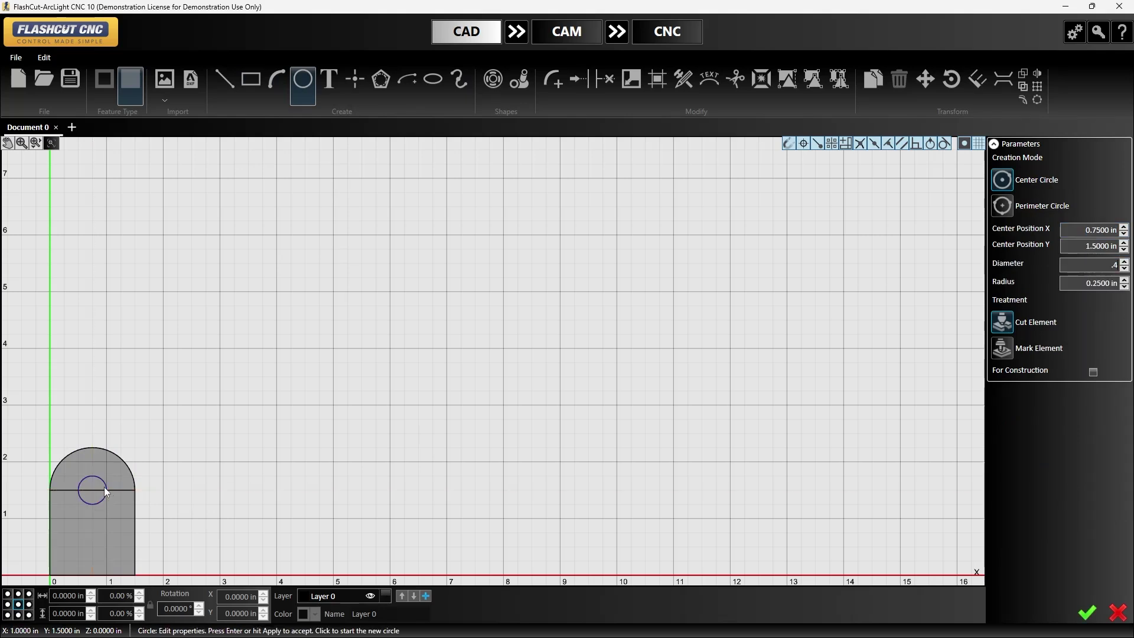
{"action": "key", "text": "Return"}
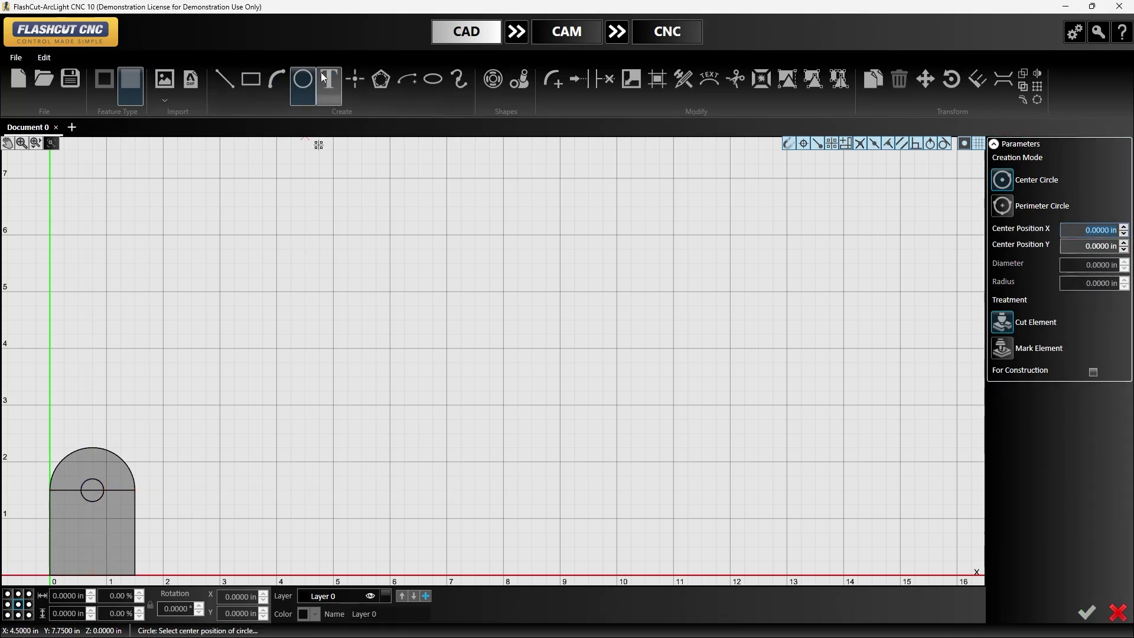
Delete the horizontal seam line at y=1.5 across the tab
{"action": "key", "text": "Escape"}
{"action": "left_click", "coordinate": [115, 491]}
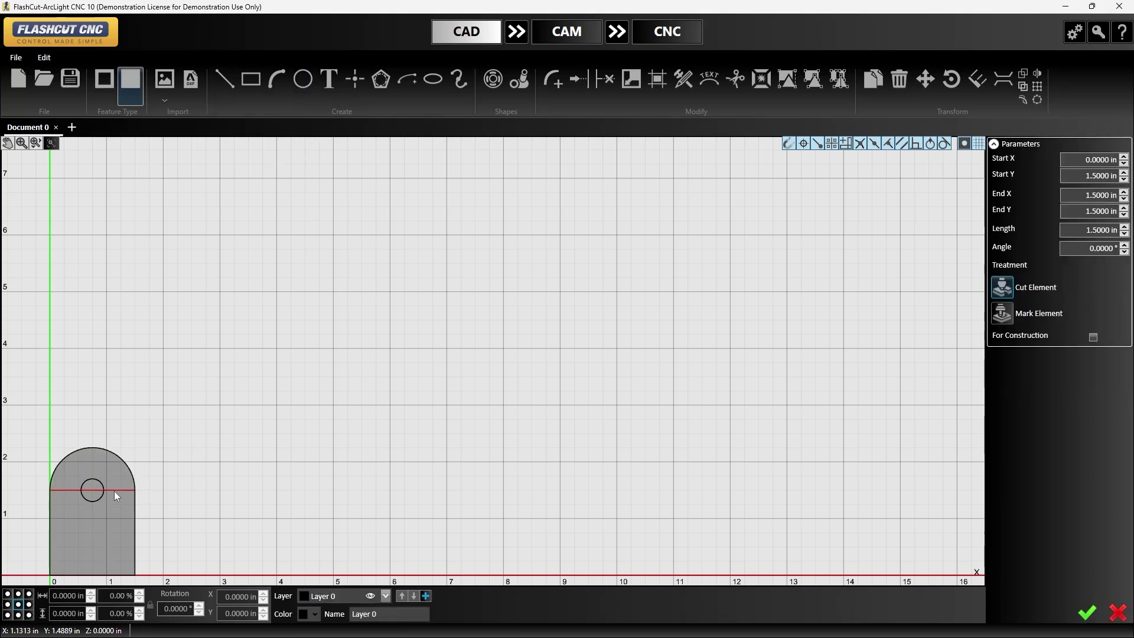
{"action": "key", "text": "Delete"}
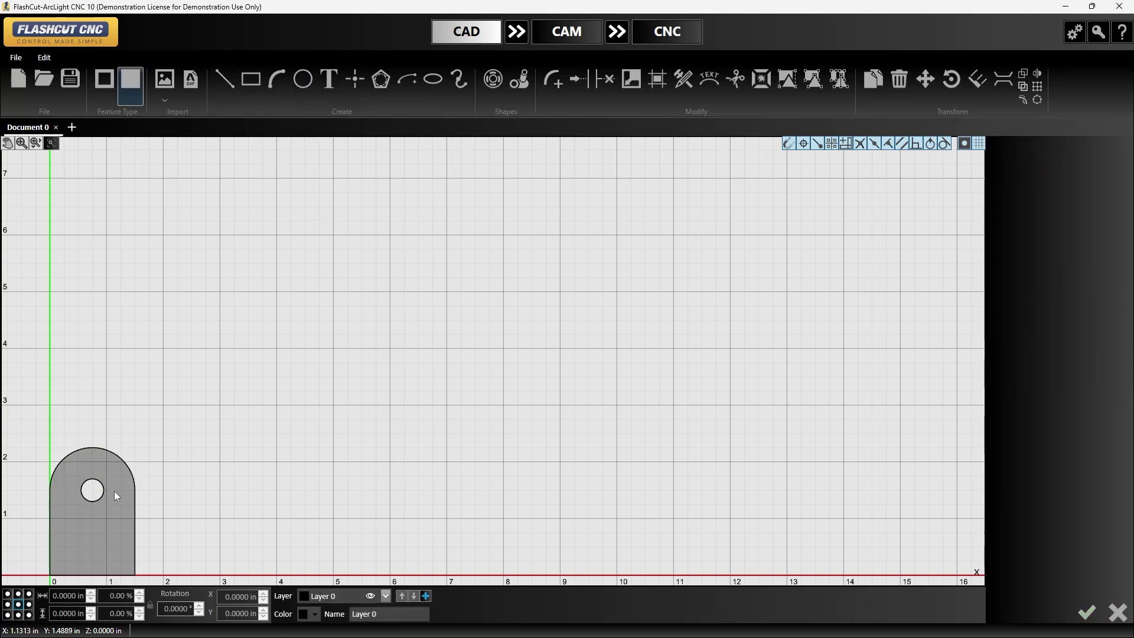
{"action": "left_click", "coordinate": [513, 34]}
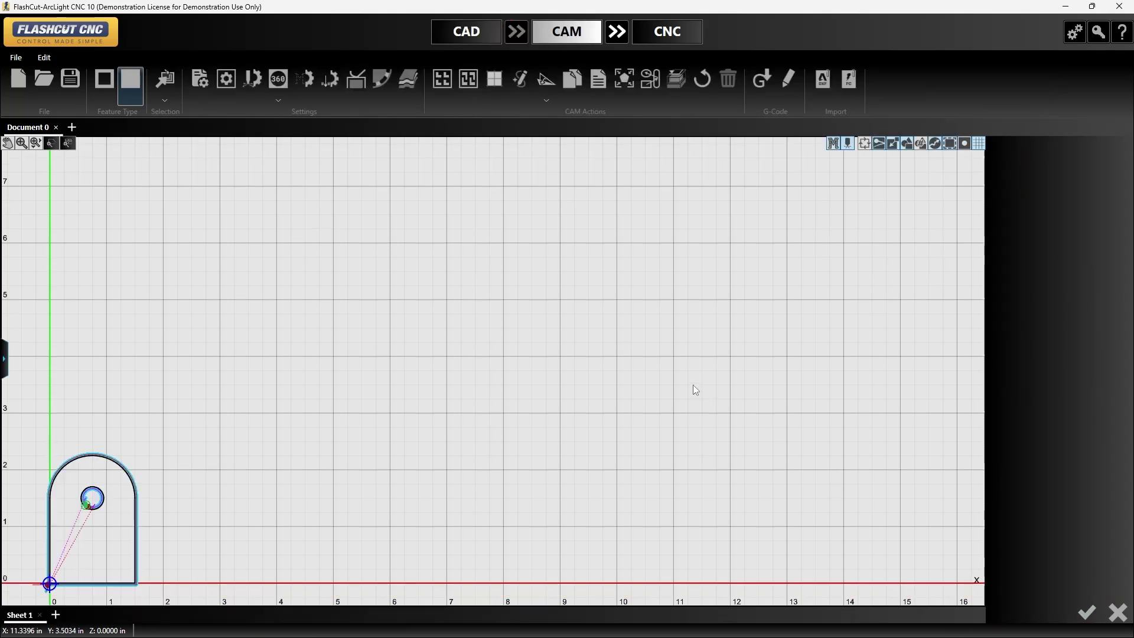
Confirm Powermax45XP as the Default Cutting Fabhead in Project Settings
{"action": "left_click", "coordinate": [196, 85]}
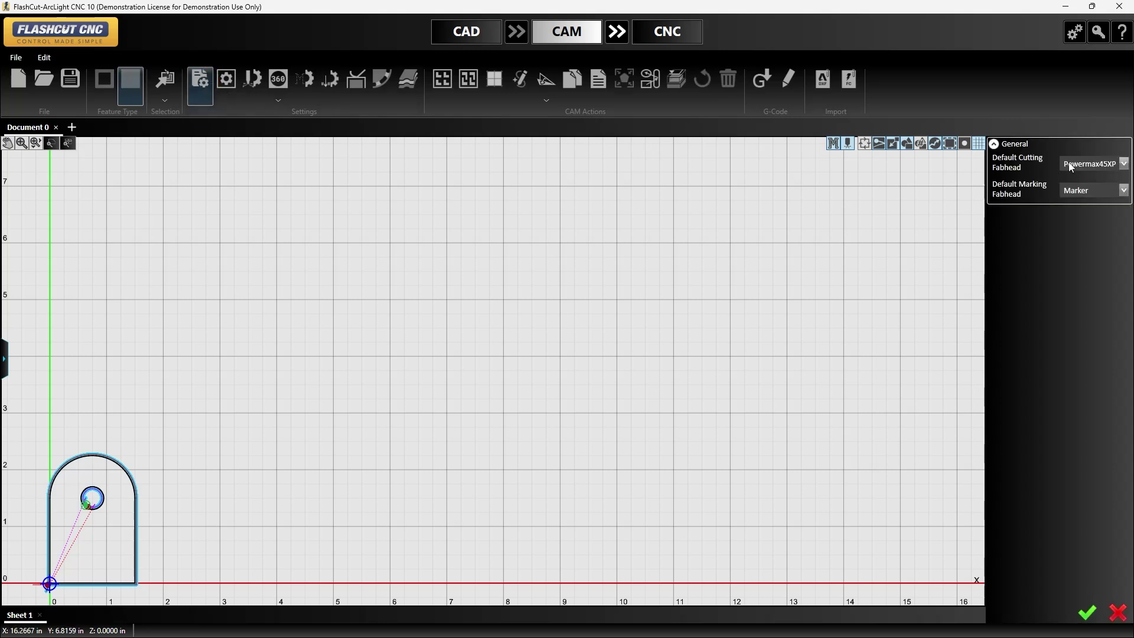
{"action": "left_click", "coordinate": [1071, 167]}
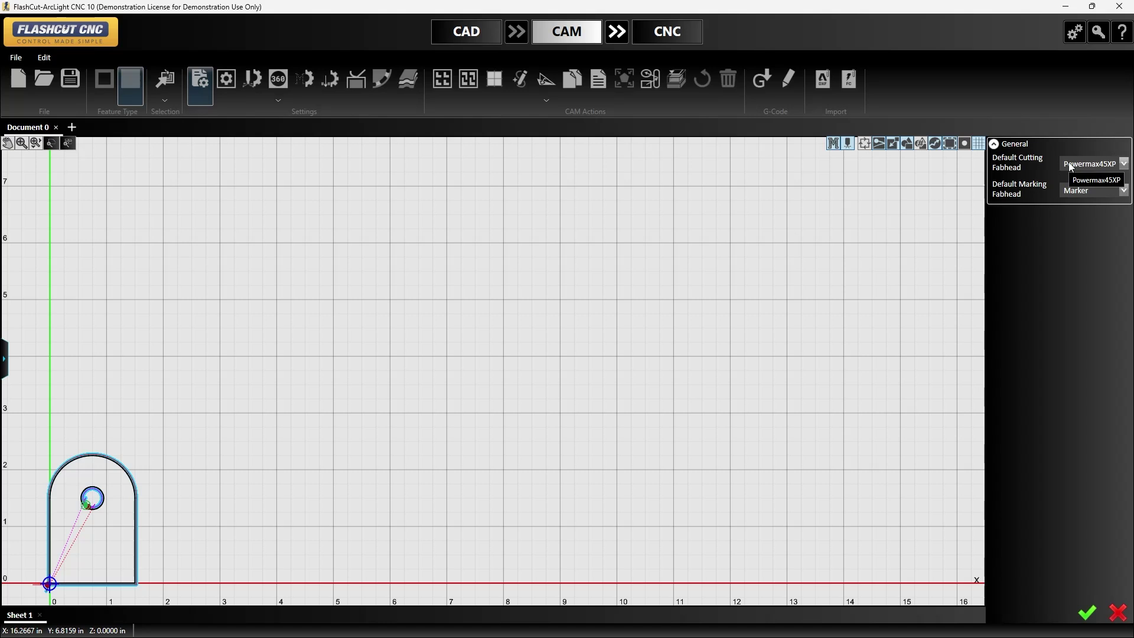
{"action": "left_click", "coordinate": [1087, 612]}
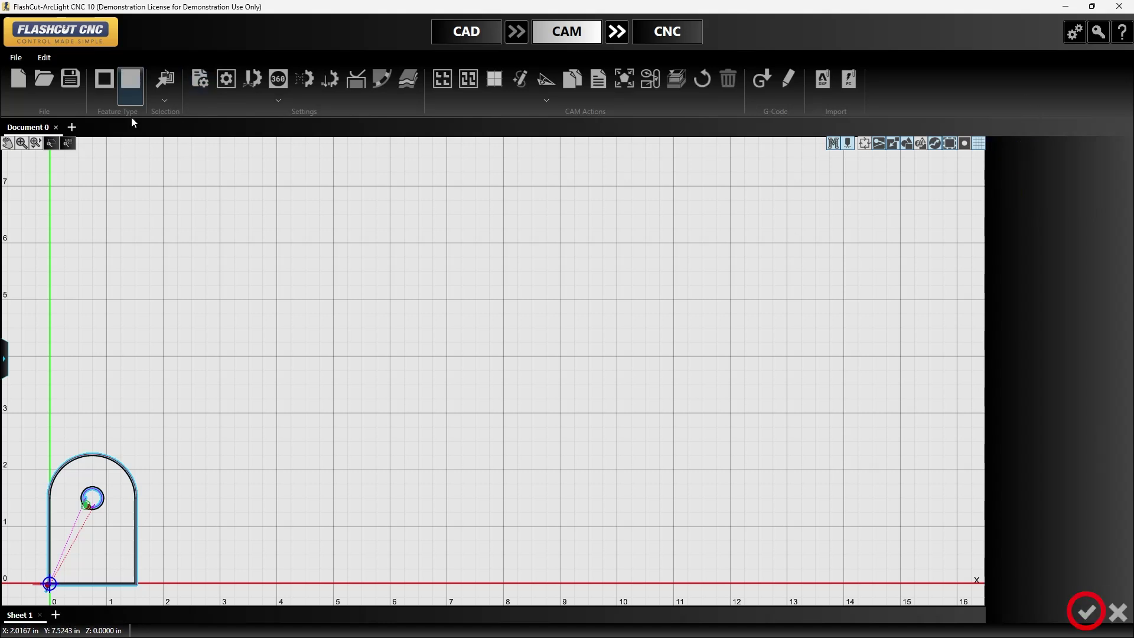
{"action": "left_click", "coordinate": [227, 87]}
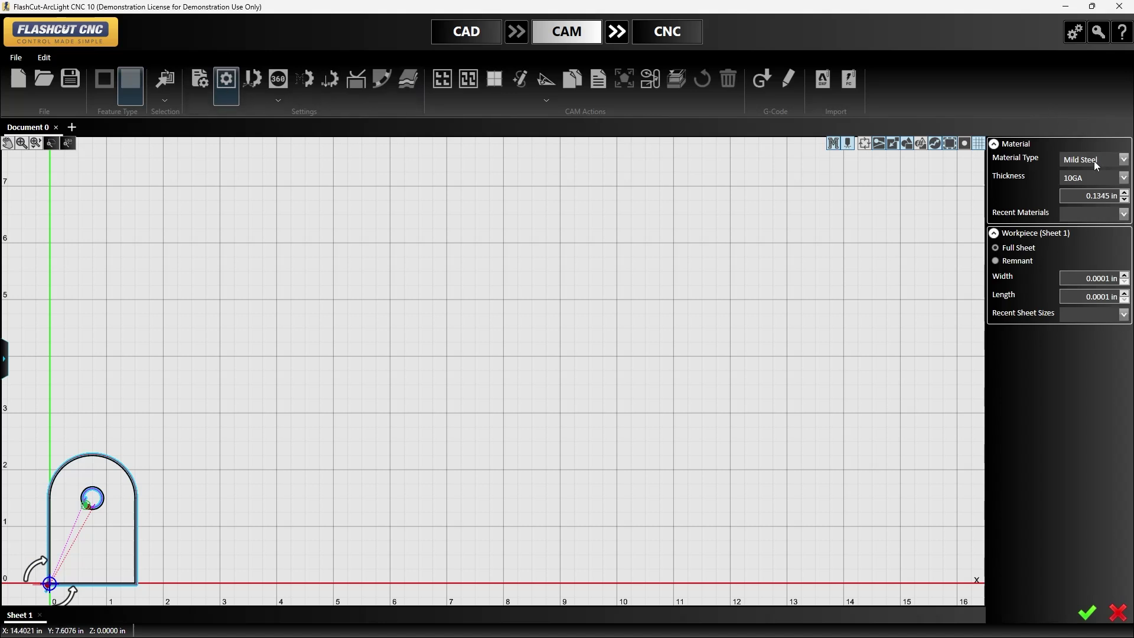
{"action": "left_click", "coordinate": [1087, 612]}
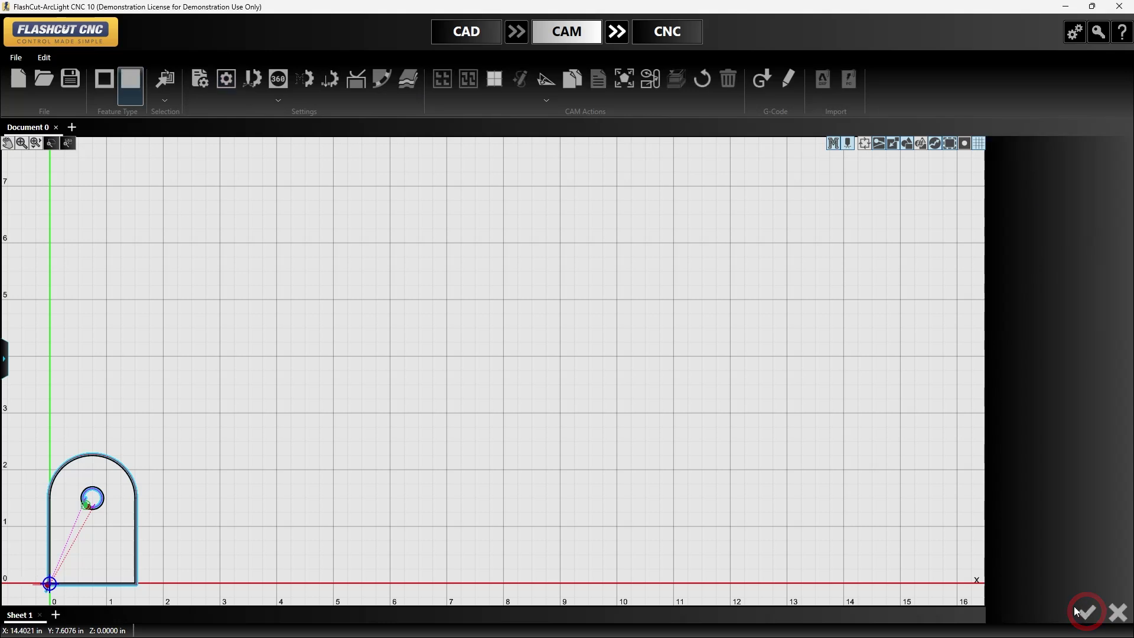
{"action": "left_click", "coordinate": [256, 84]}
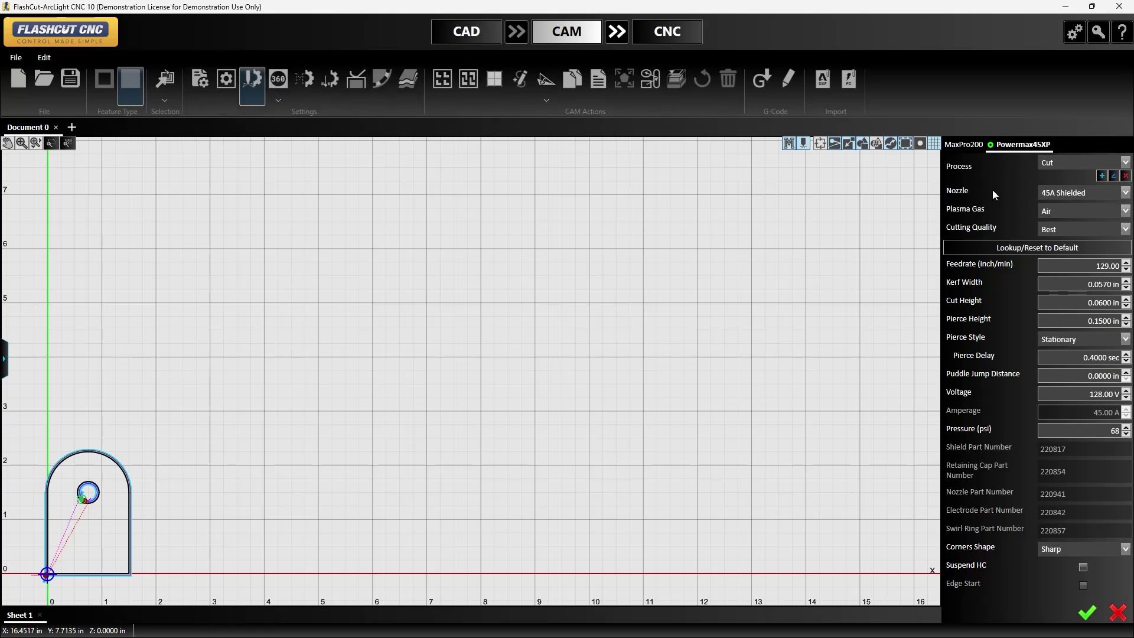
{"action": "left_click", "coordinate": [1084, 614]}
{"action": "left_click", "coordinate": [626, 32]}
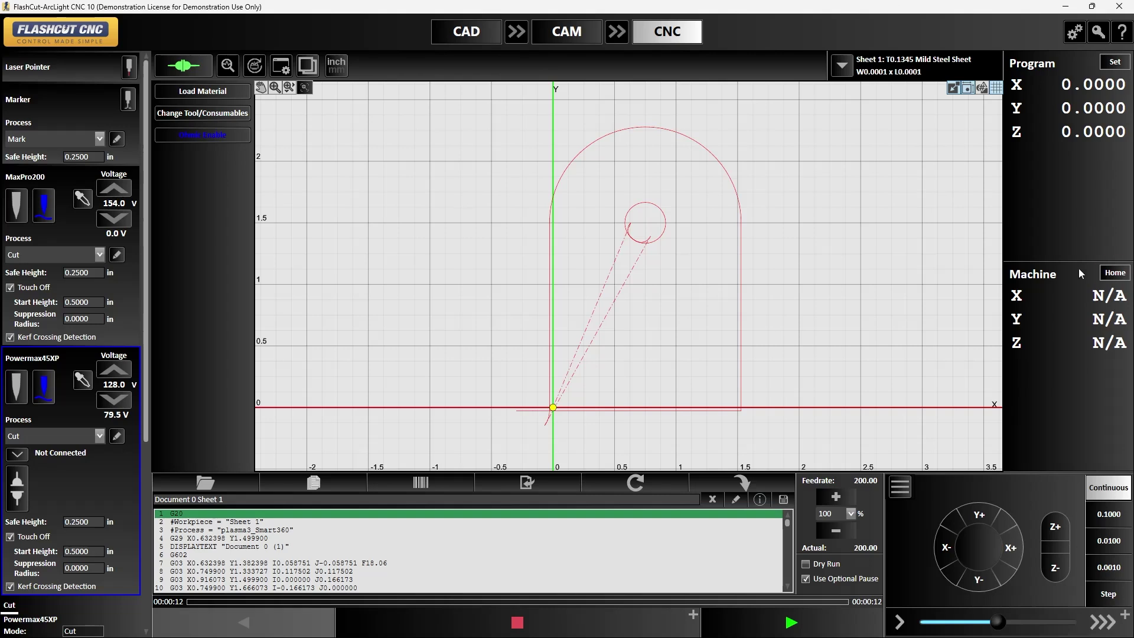
Home all machine axes using Machine Home > Home All
{"action": "left_click", "coordinate": [1107, 275]}
{"action": "left_click", "coordinate": [1092, 288]}
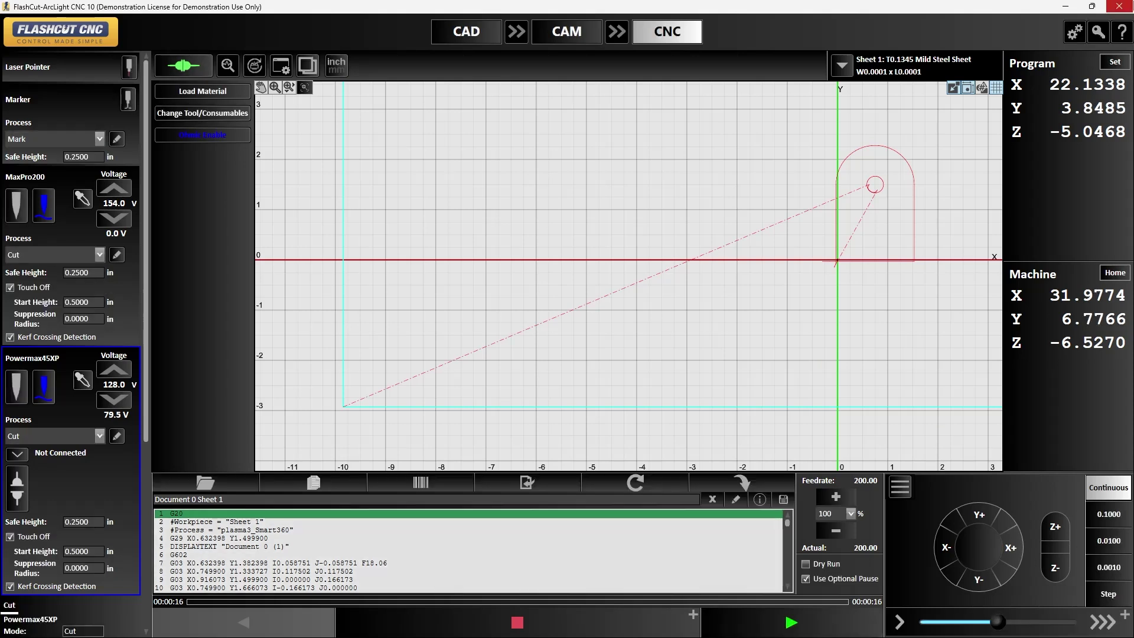
Zero program X and Y at the torch position, then sense Z zero with Powermax45XP
{"action": "left_click", "coordinate": [1114, 62]}
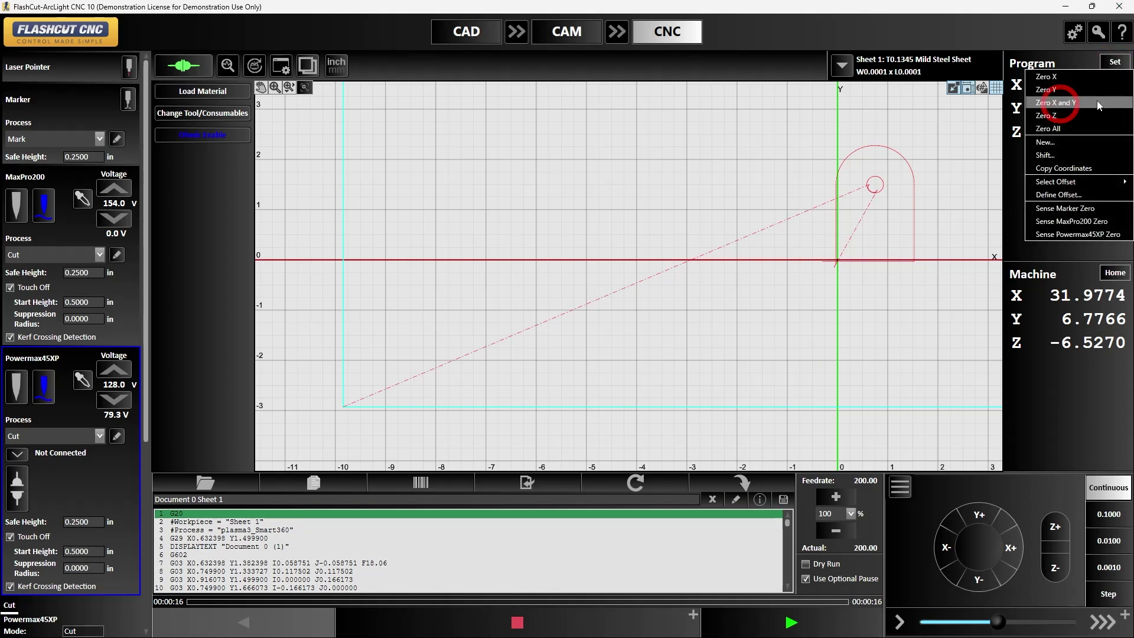
{"action": "left_click", "coordinate": [1106, 102]}
{"action": "left_click", "coordinate": [1115, 63]}
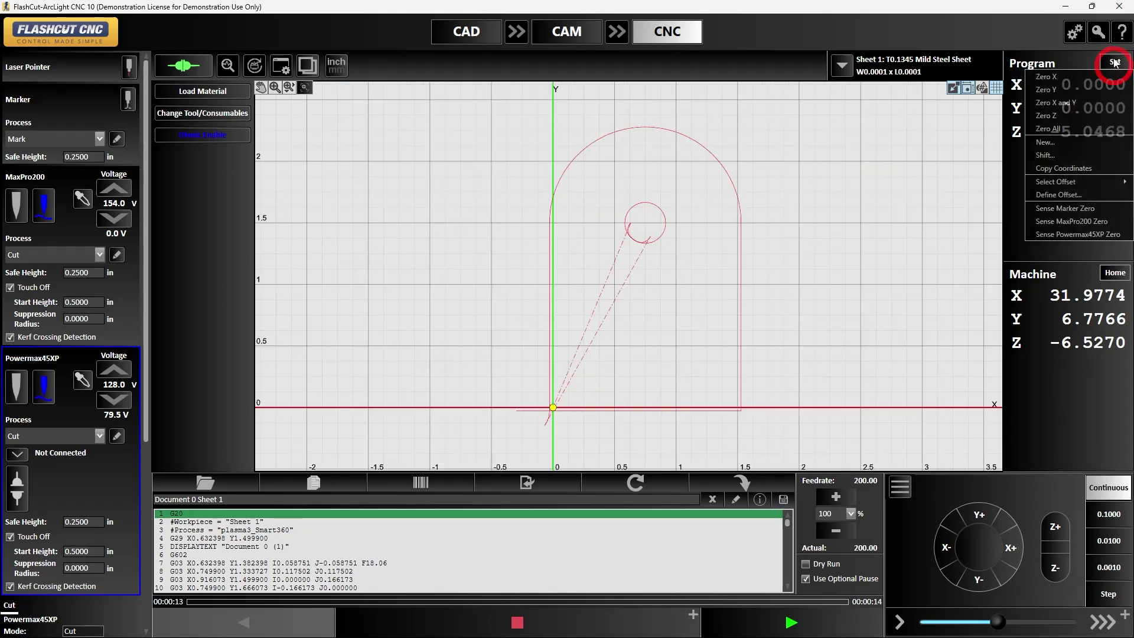
{"action": "left_click", "coordinate": [1100, 236]}
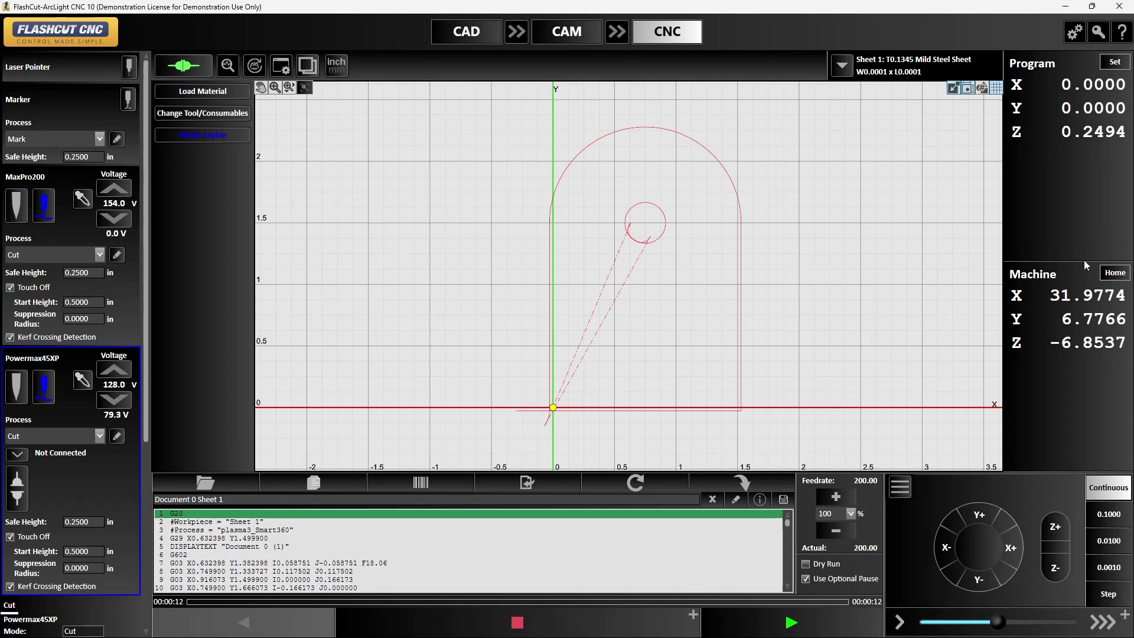
Run the loaded pivot tab G-code program with the green Start button
{"action": "left_click", "coordinate": [791, 622]}
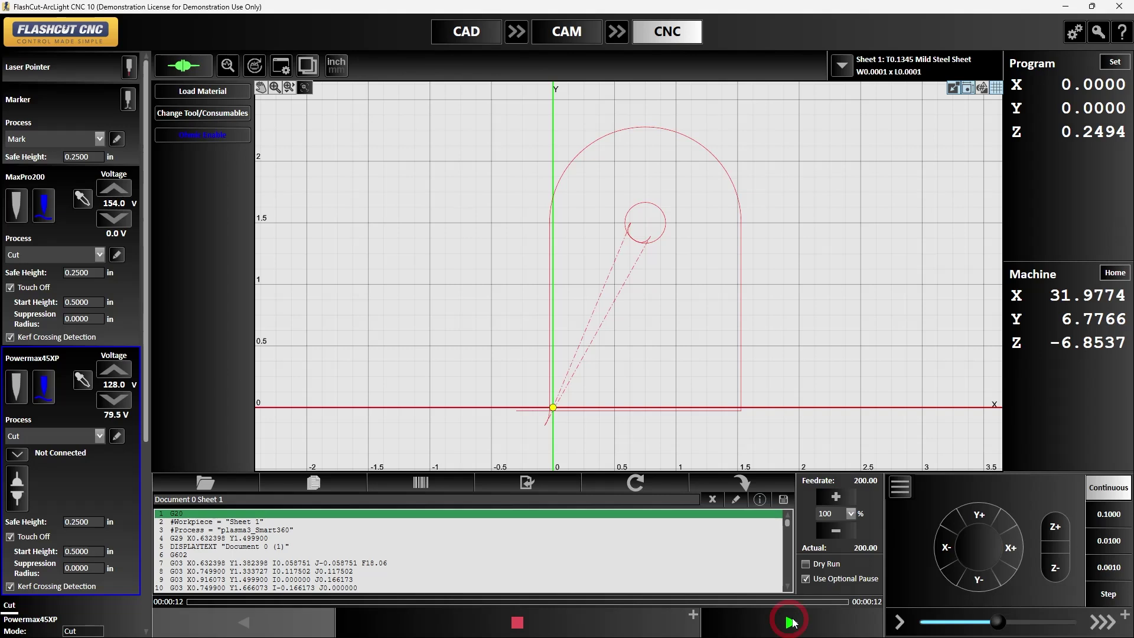